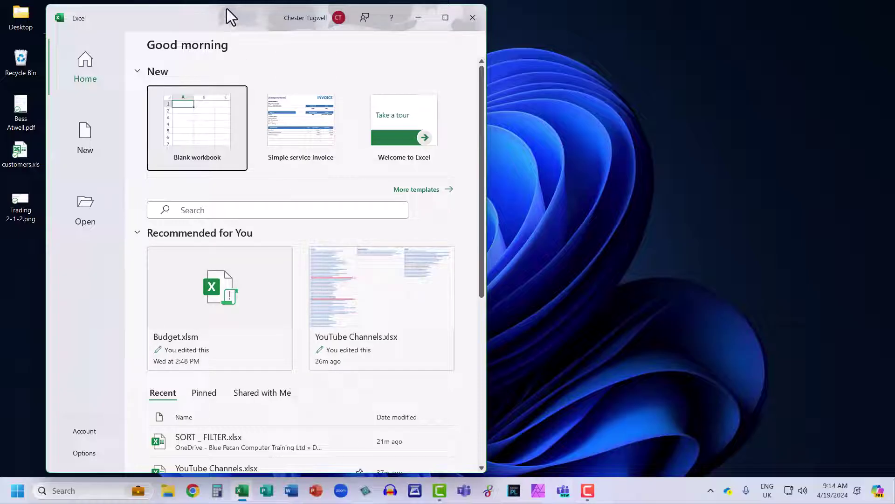
Drag Excel's window to the left screen edge so it snaps to the left half.
drag(222, 17, 2, 132)
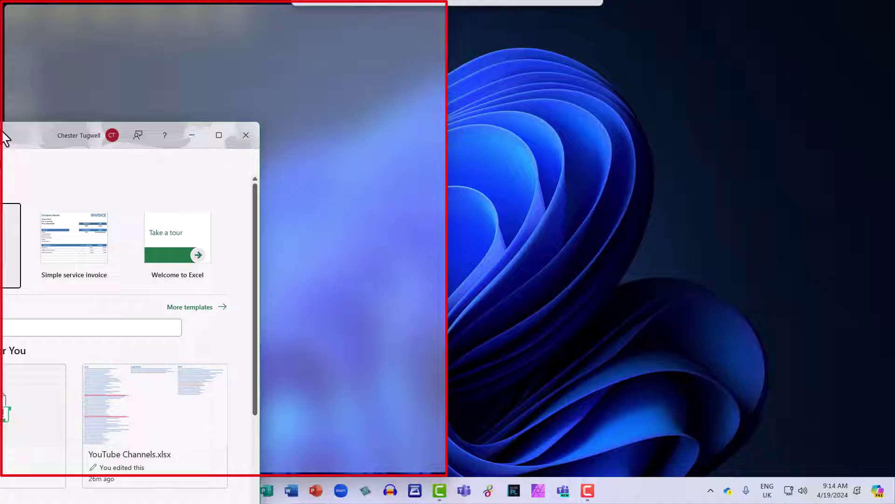
drag(5, 138, 4, 136)
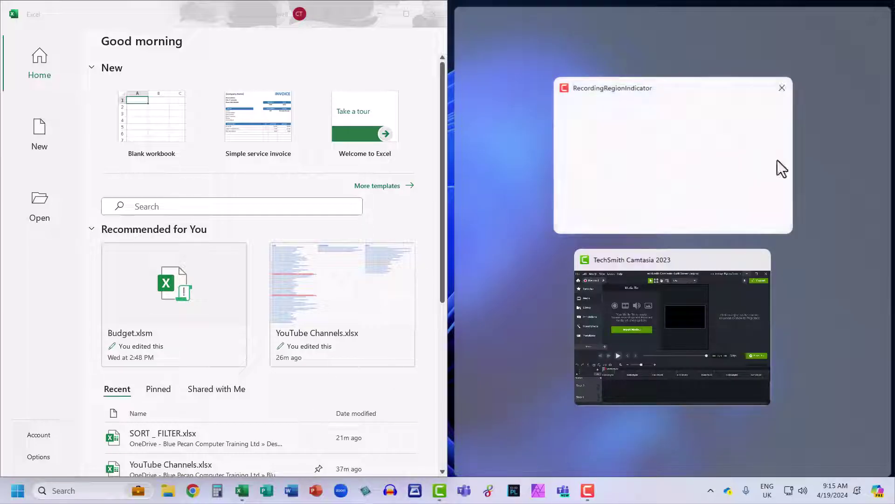
Launch PowerPoint and snap it to the right half beside Excel.
click(315, 491)
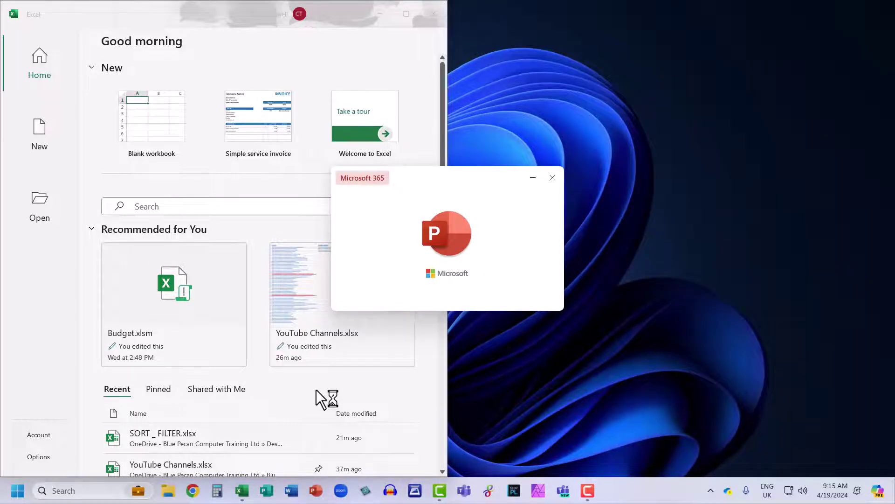
drag(306, 22, 894, 92)
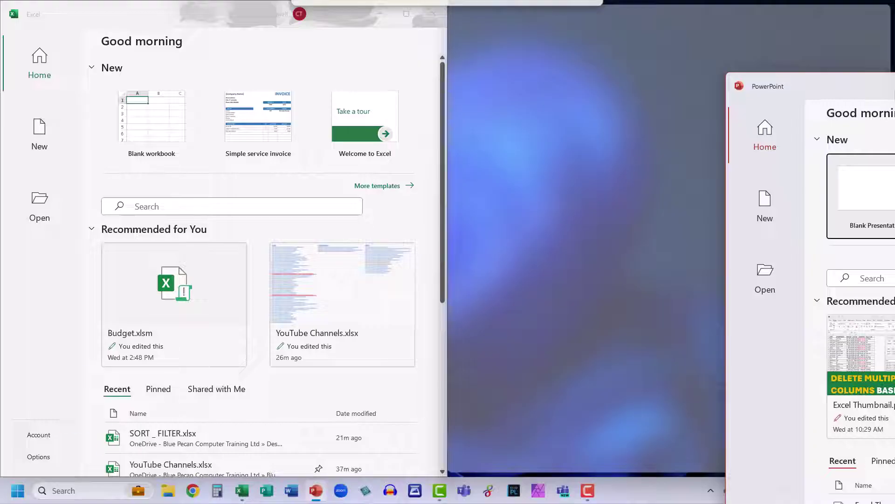
drag(894, 92, 894, 92)
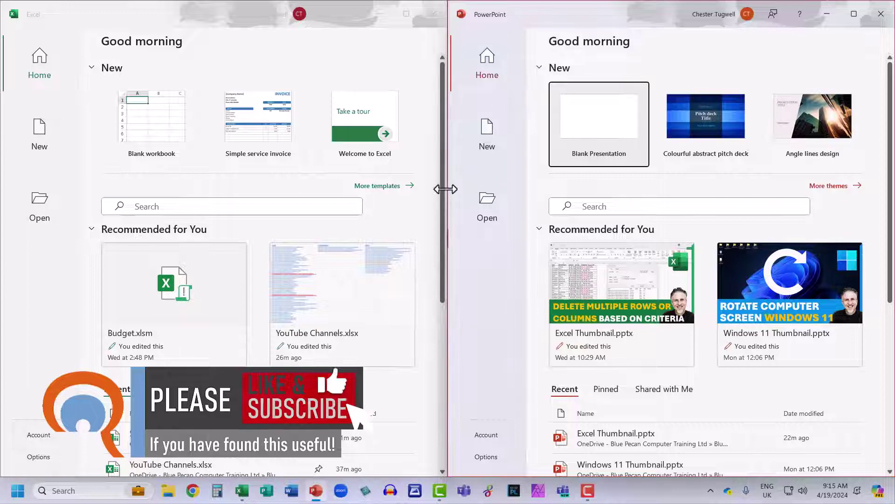
Drag the divider slightly left to give PowerPoint more room, then close PowerPoint.
drag(446, 189, 445, 189)
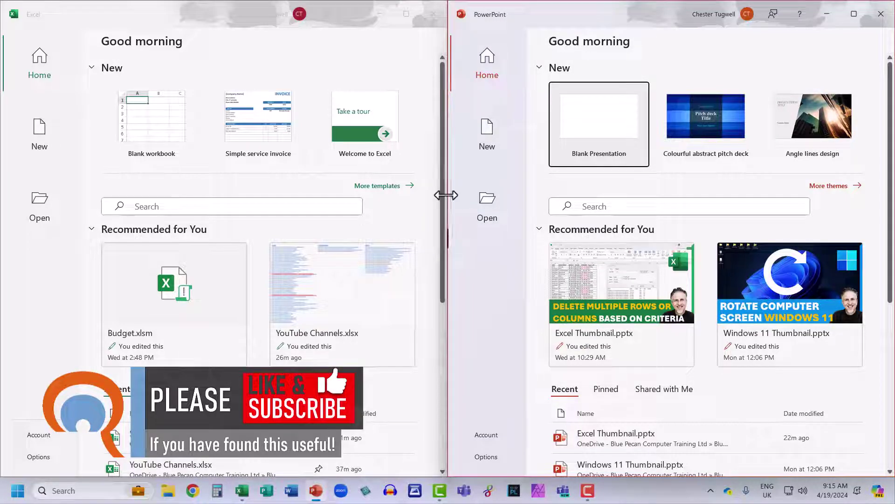
mouse_move(446, 18)
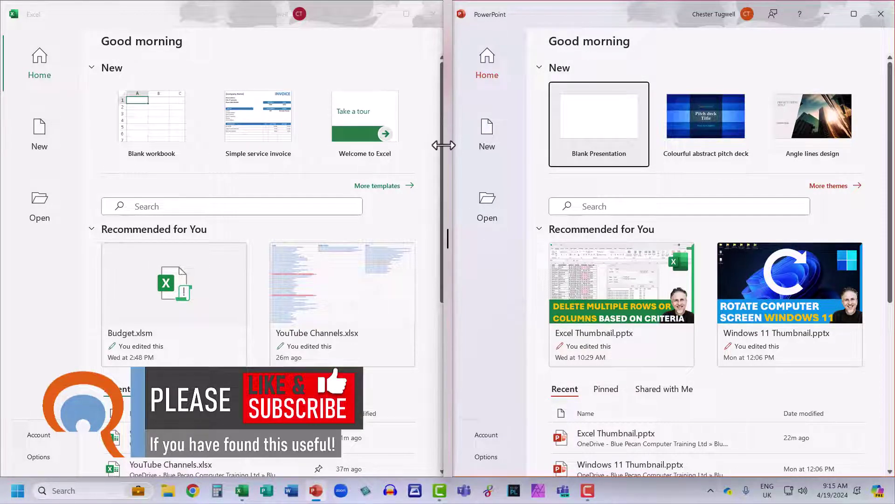
mouse_move(443, 187)
mouse_down()
mouse_move(544, 190)
mouse_move(432, 189)
mouse_up()
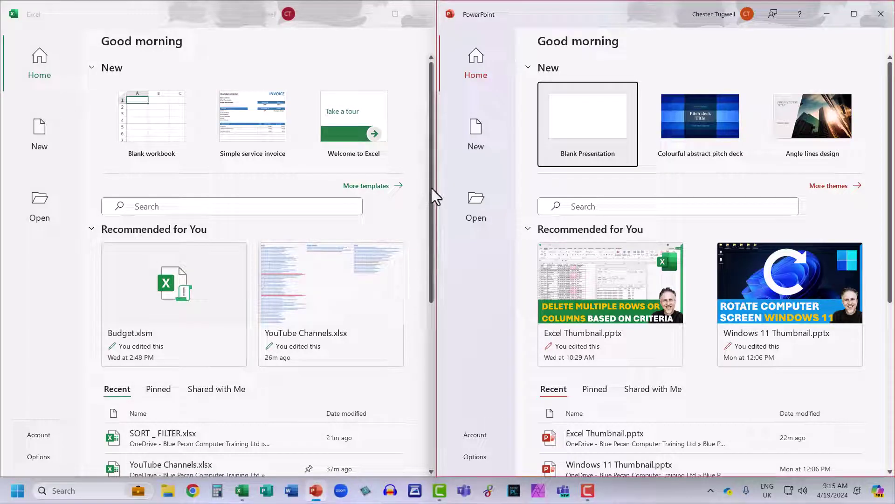
click(881, 15)
Close Excel and relaunch it from the taskbar as a floating window.
click(429, 14)
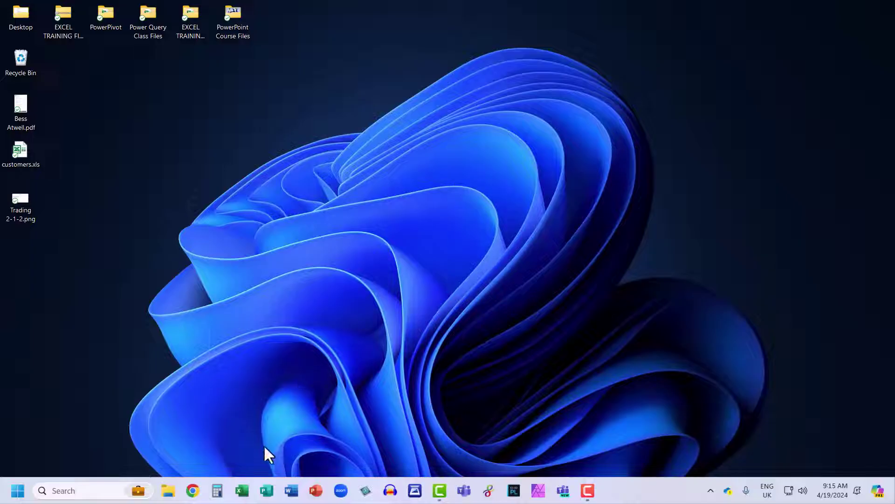
click(242, 490)
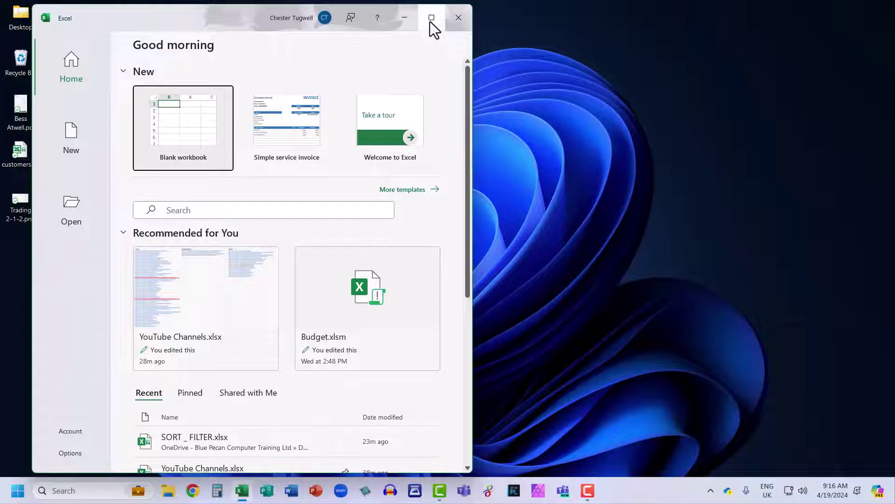
mouse_move(432, 18)
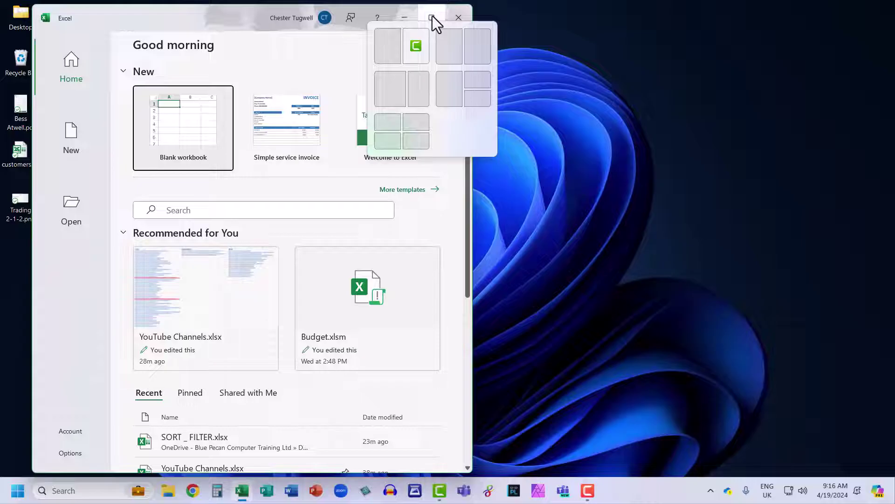
Snap Excel to the left-half layout zone and snap PowerPoint beside it.
click(447, 47)
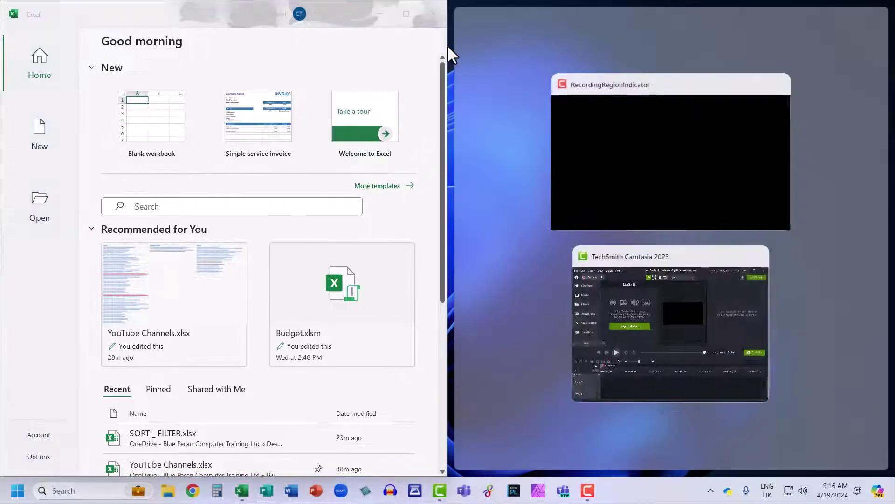
click(315, 494)
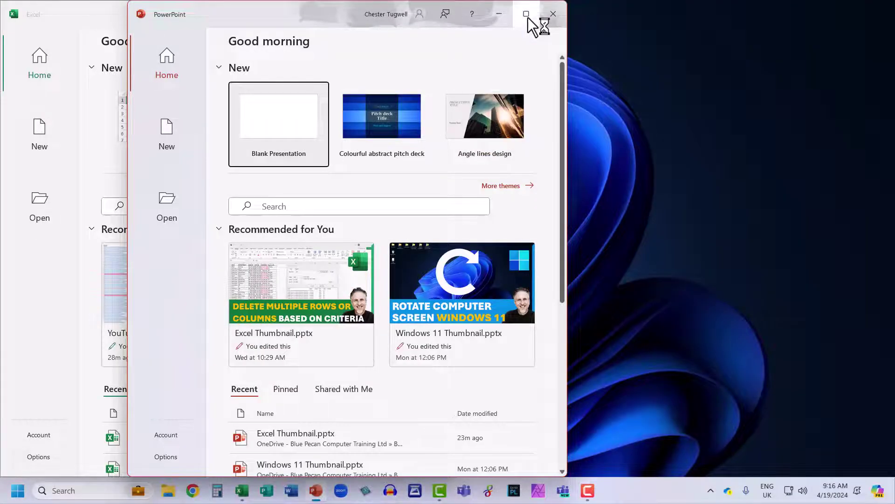
mouse_move(527, 14)
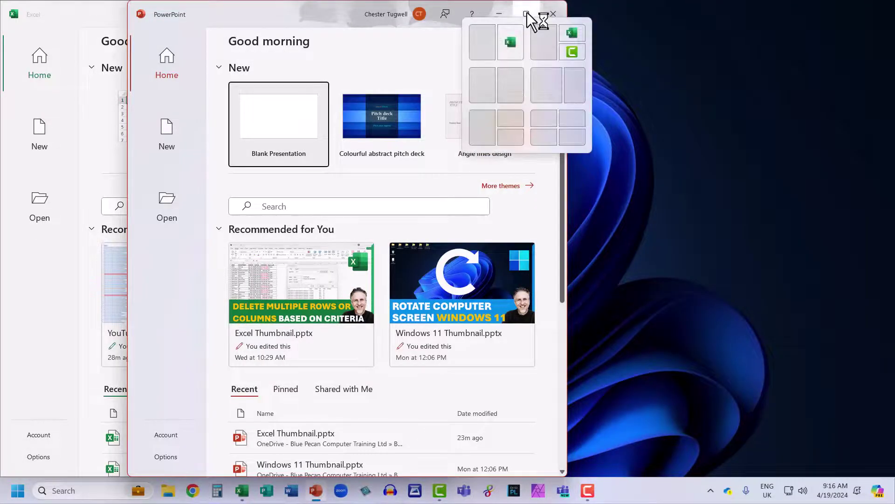
click(486, 37)
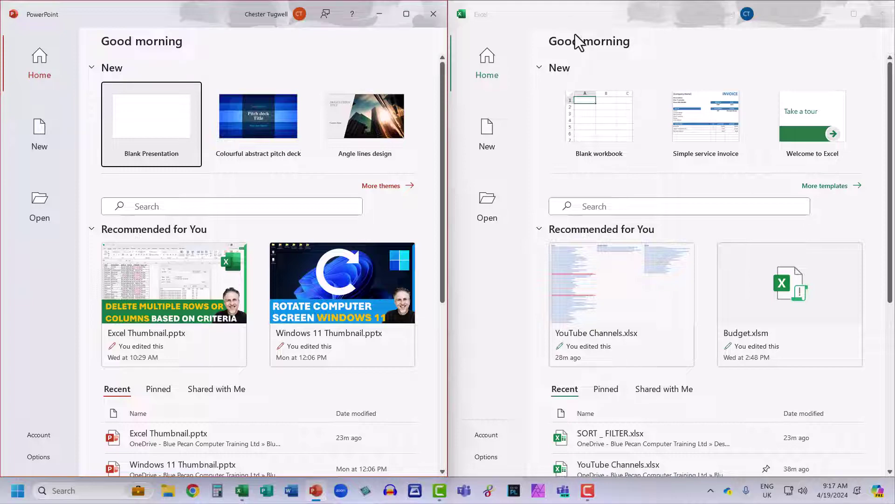
Close both Excel and PowerPoint, then relaunch Excel alone.
click(882, 14)
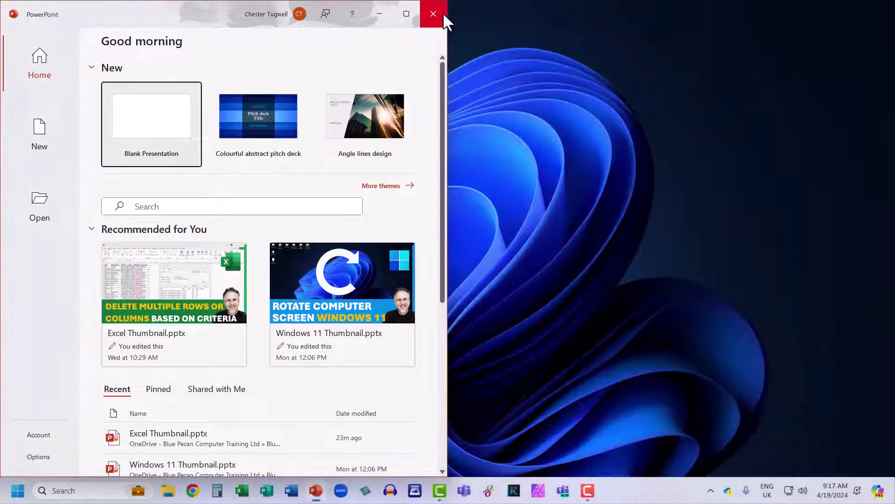
click(436, 13)
click(247, 490)
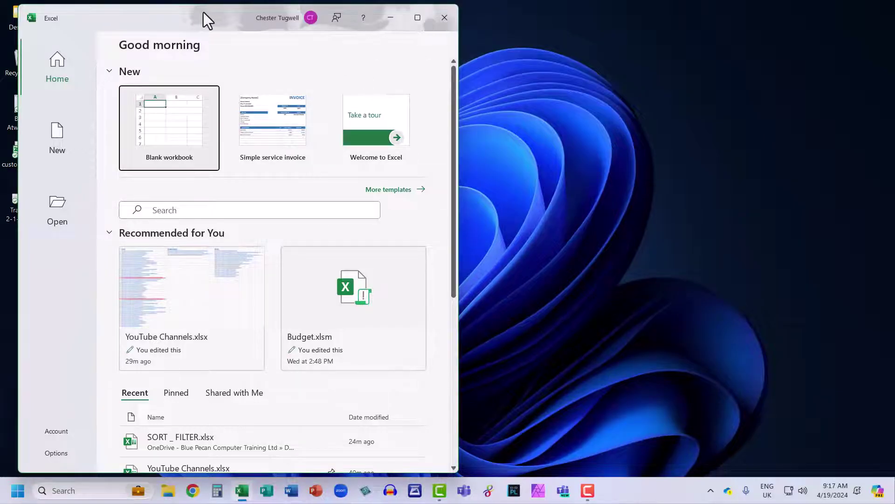
Use the top-of-screen Snap Layouts bar to place Excel left and PowerPoint right.
drag(203, 12, 373, 3)
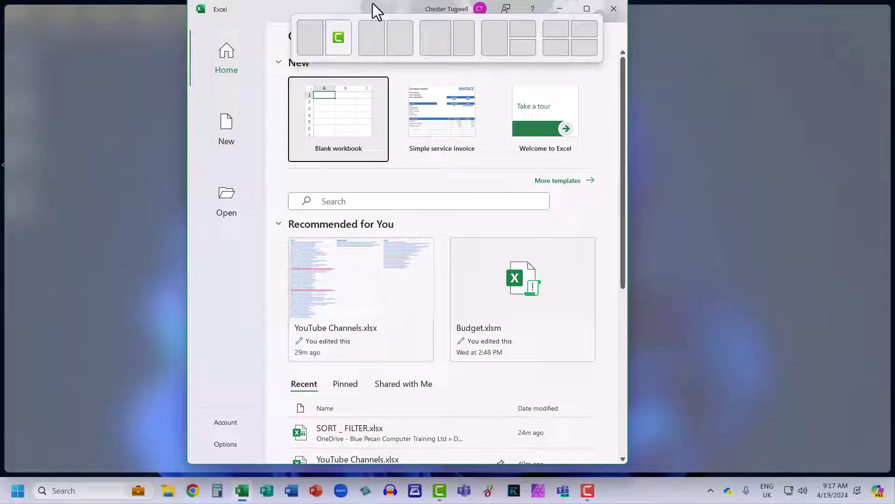
drag(373, 3, 371, 32)
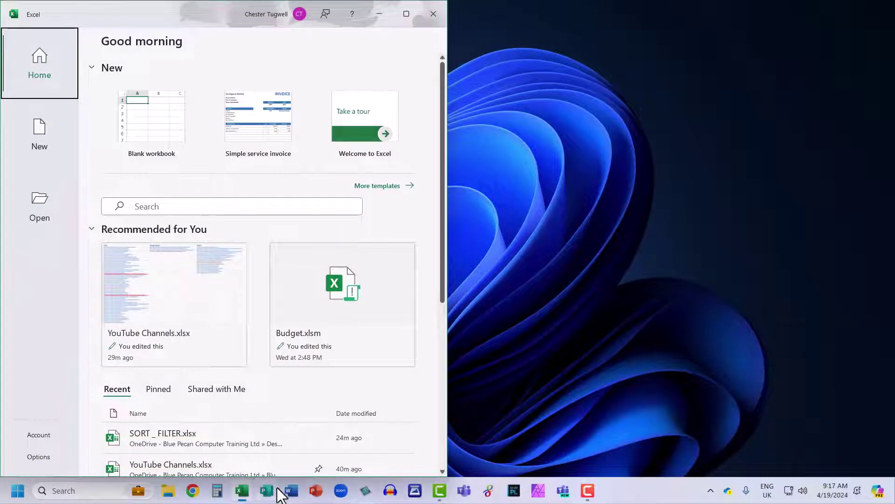
click(316, 490)
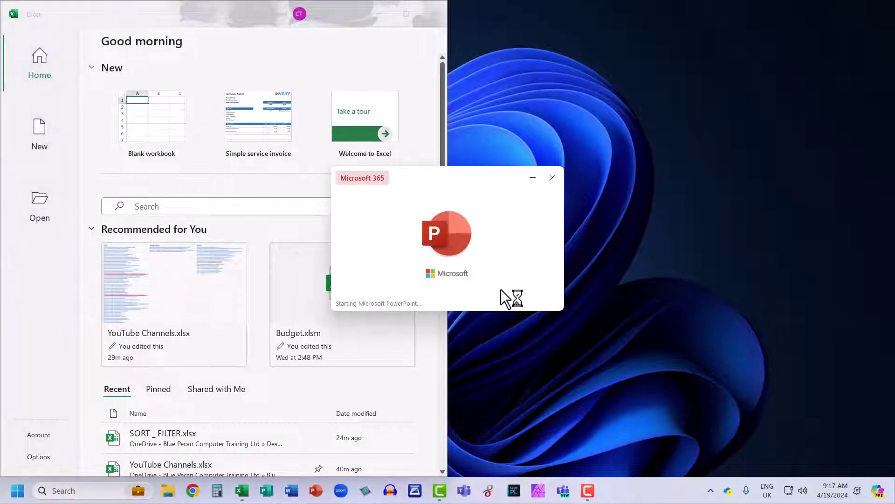
drag(342, 24, 418, 2)
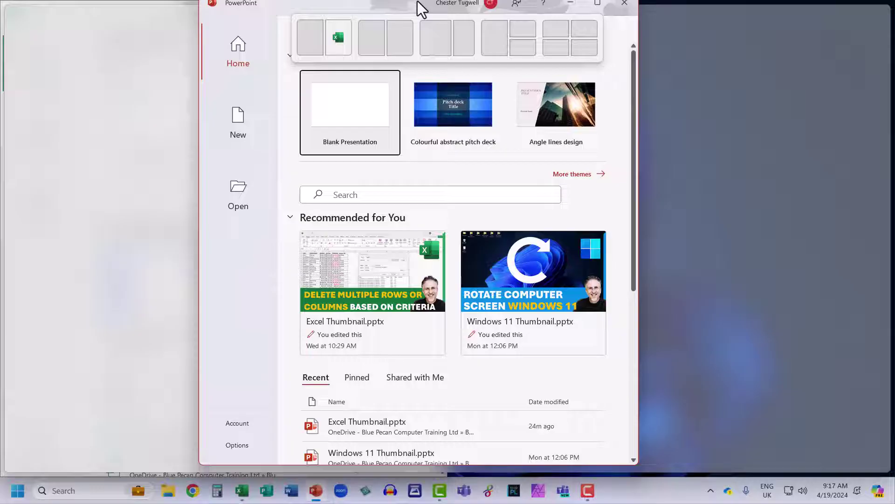
drag(418, 1, 398, 31)
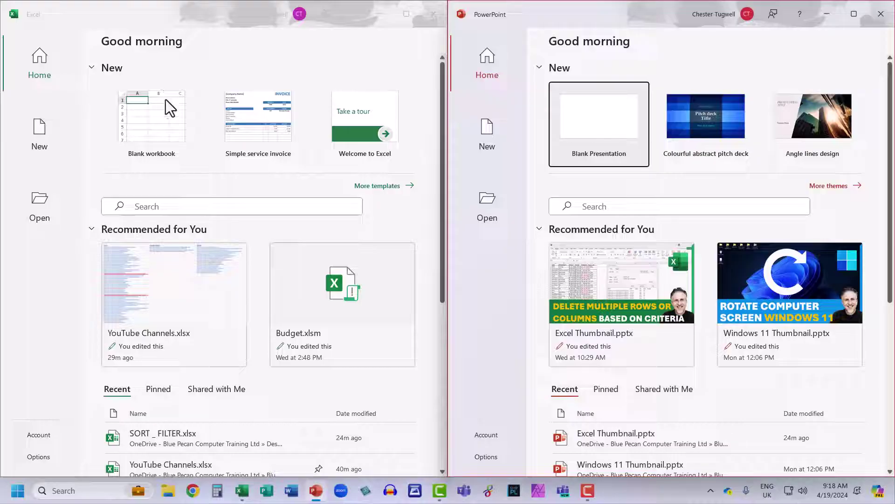
click(881, 13)
click(433, 14)
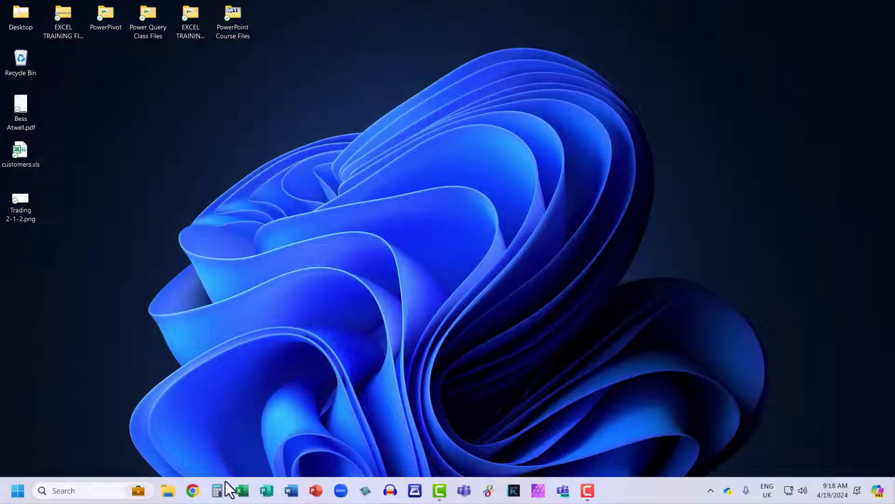
click(242, 490)
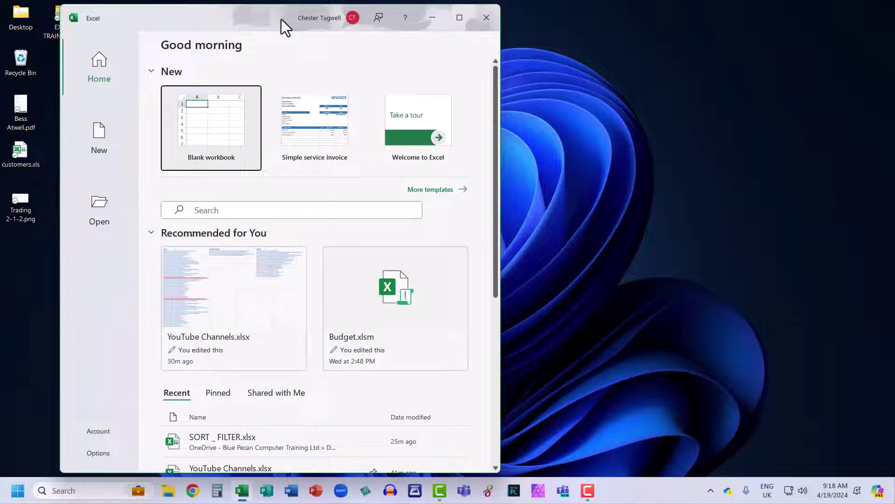
key(super+Left)
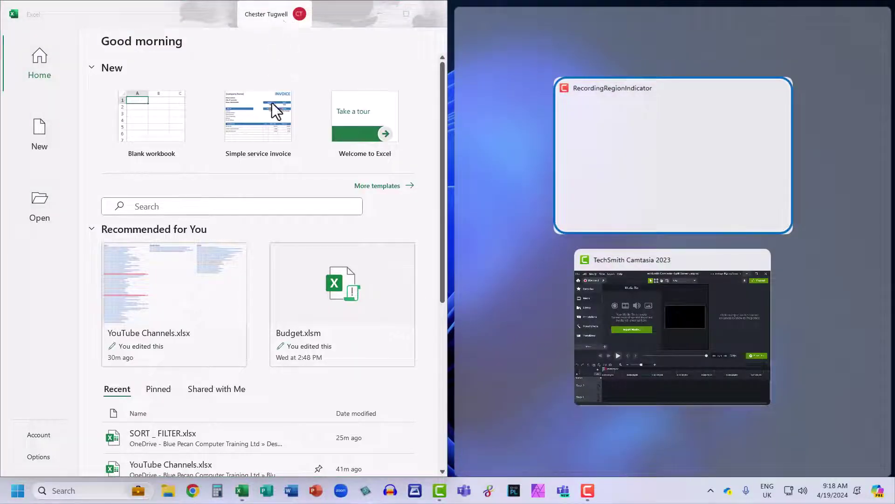
click(317, 492)
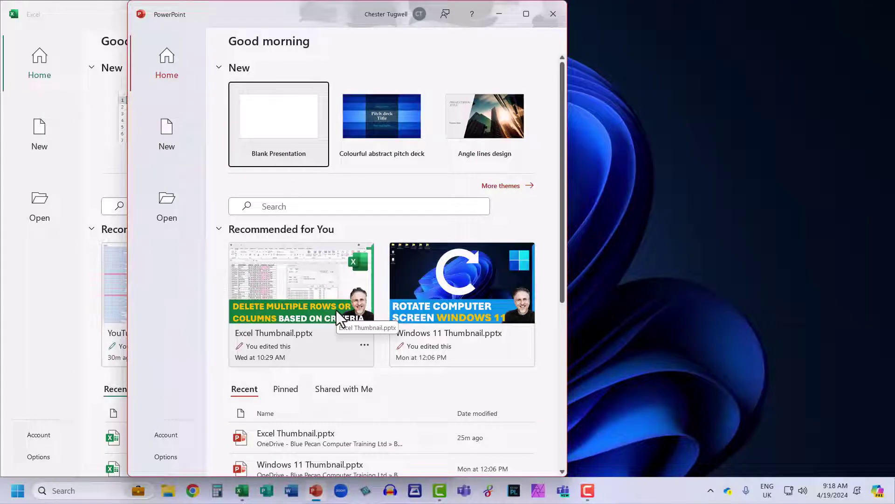
key(super+Right)
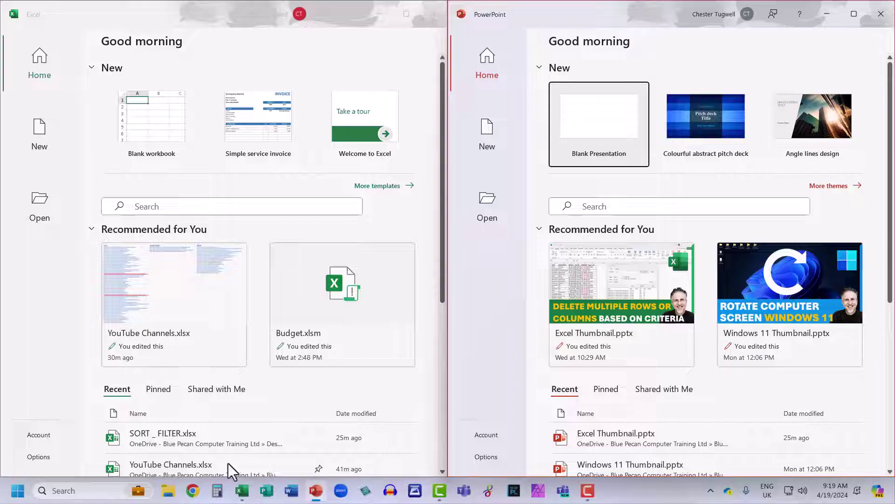
Open a blank Word document, then restore the Excel and PowerPoint snap group from the taskbar.
click(291, 490)
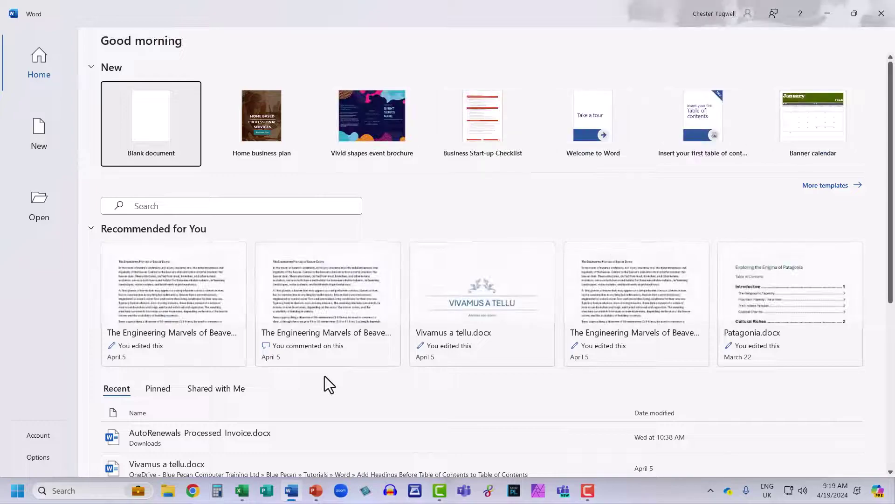
click(154, 137)
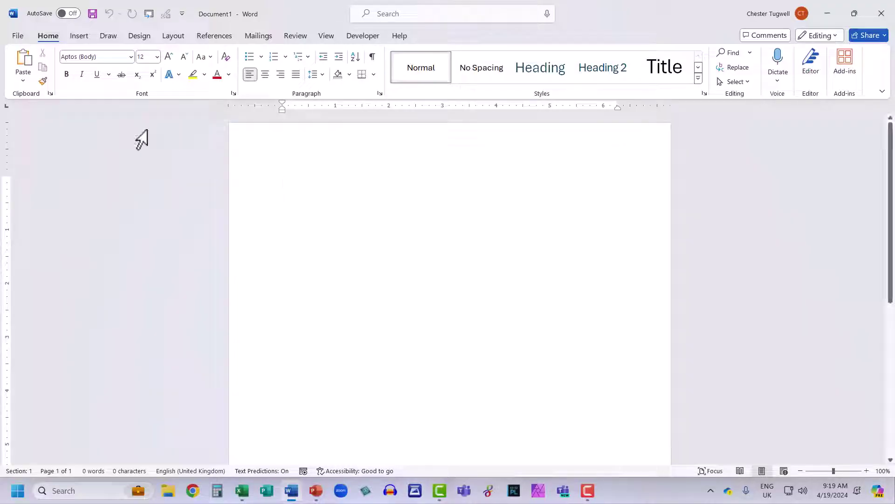
mouse_move(242, 496)
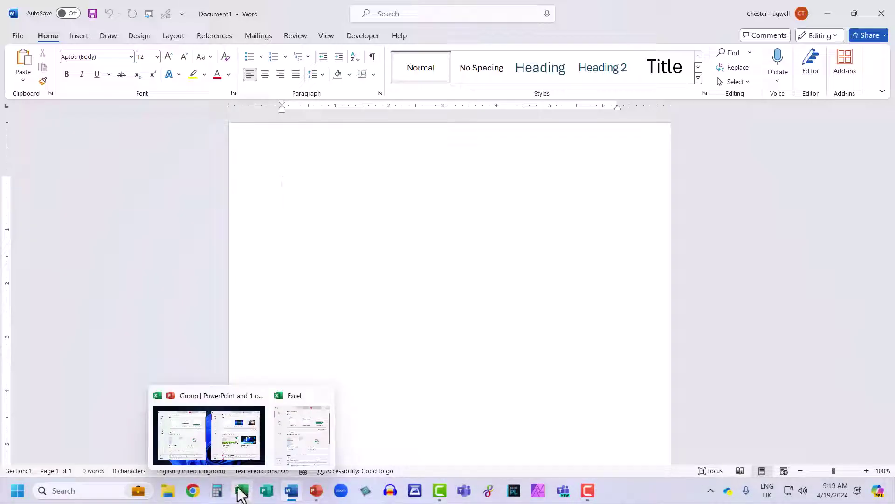
click(209, 439)
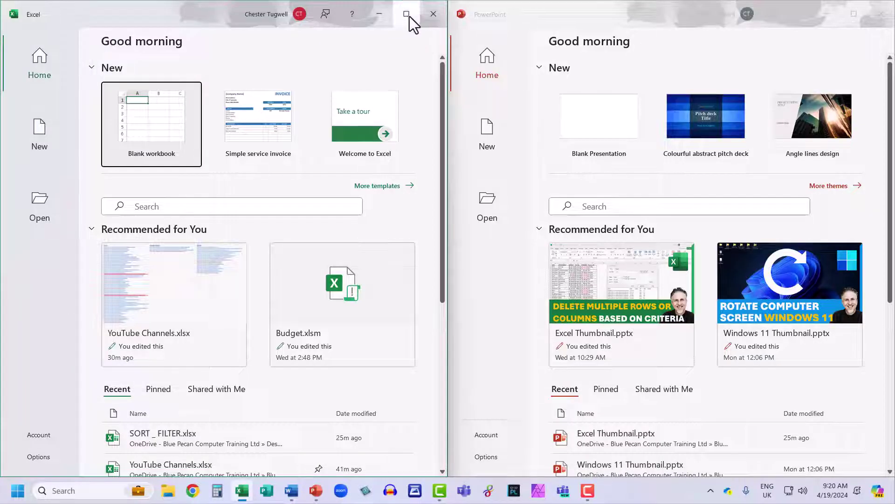
Drag Excel out of its snapped left half to float near the screen centre.
mouse_move(409, 16)
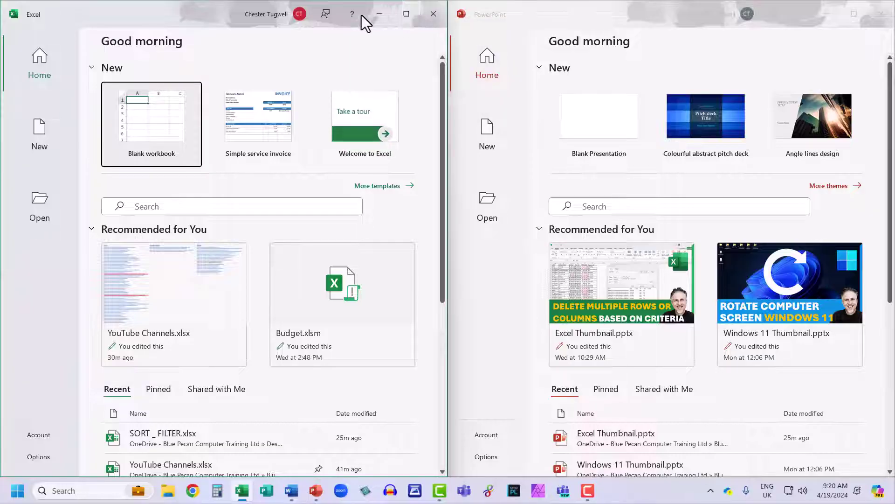
drag(229, 26, 528, 142)
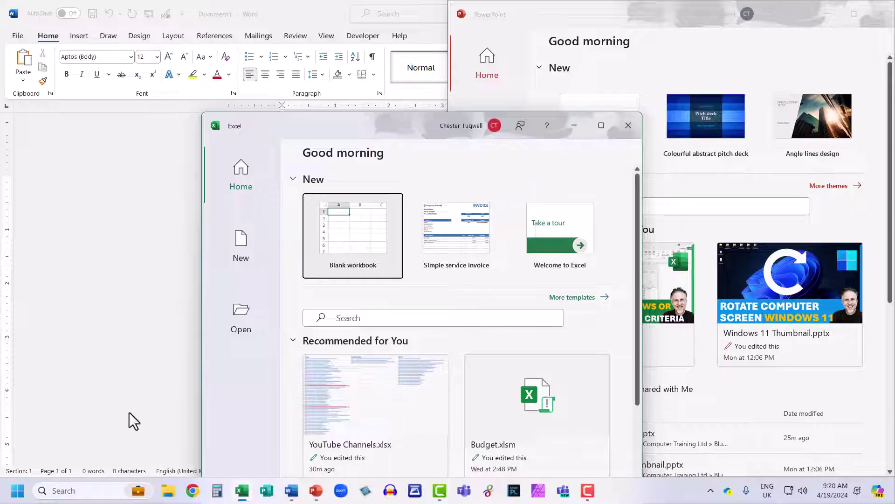
Open the Settings app by searching 'se' from the Start menu.
click(20, 493)
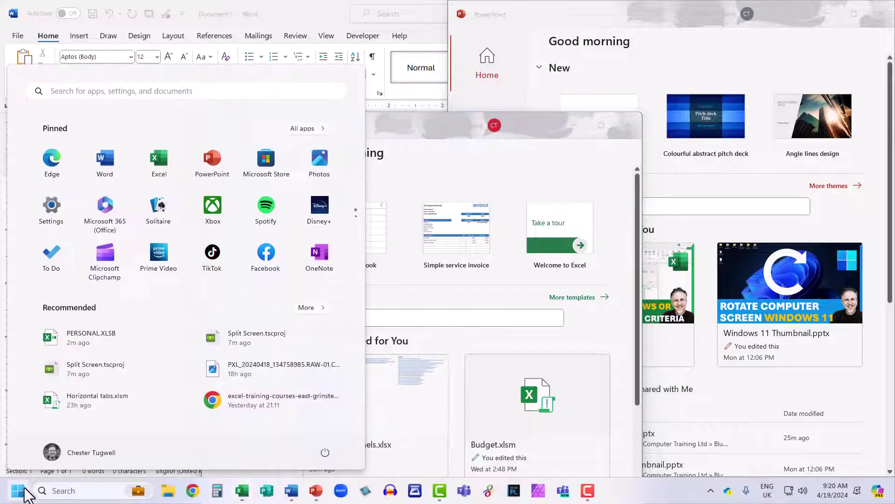
click(56, 91)
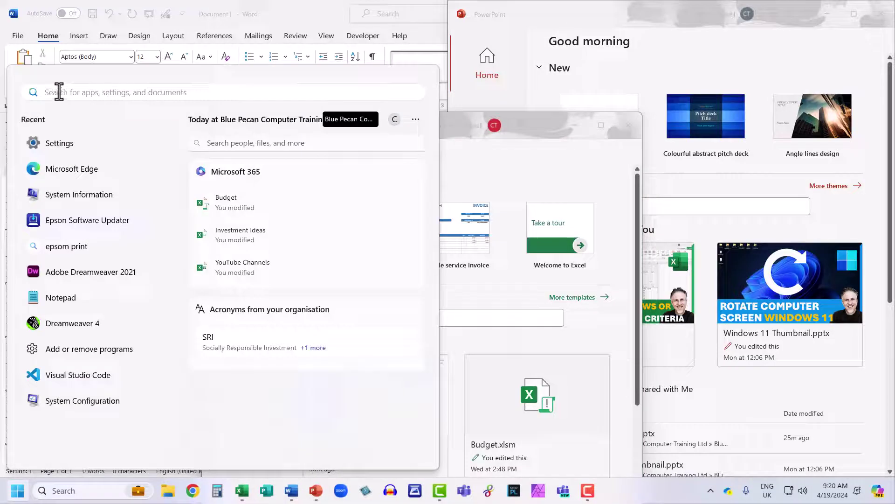
text(se)
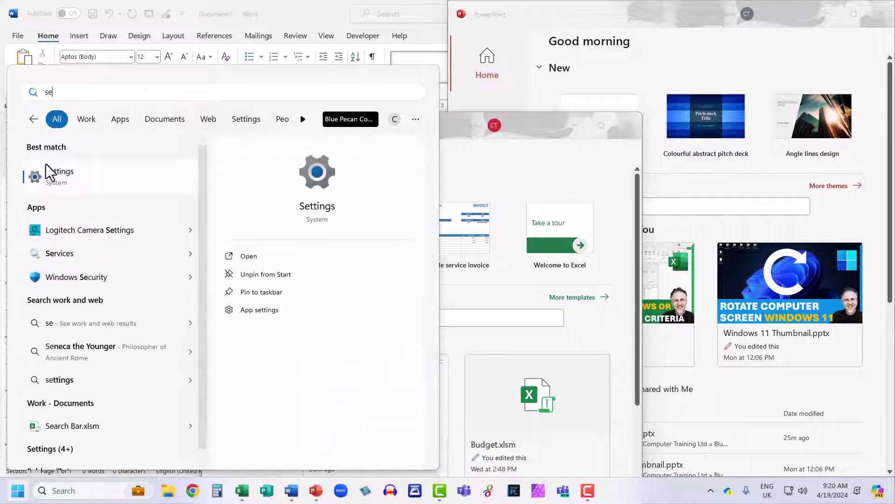
click(63, 175)
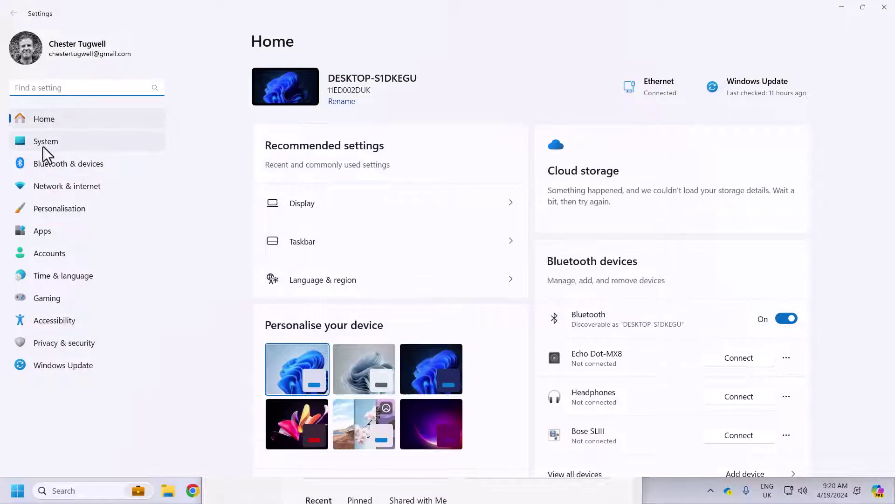
Turn off Snap windows under System > Multi-tasking.
click(43, 145)
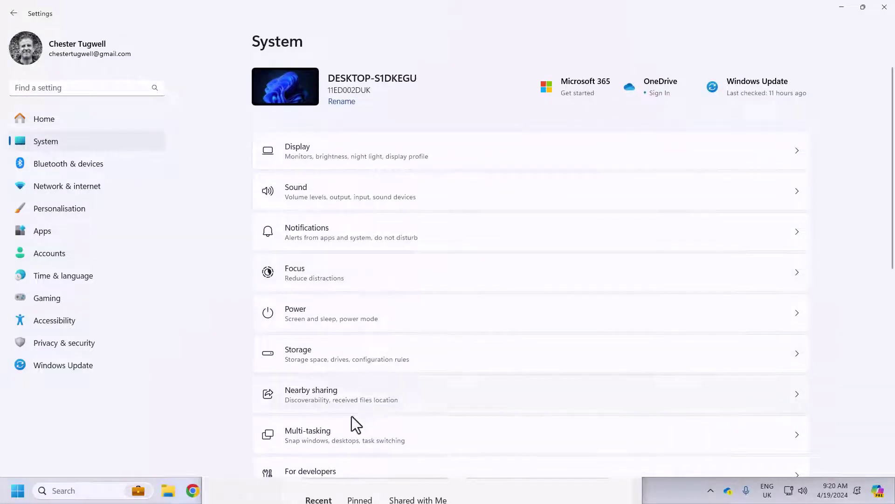
click(327, 432)
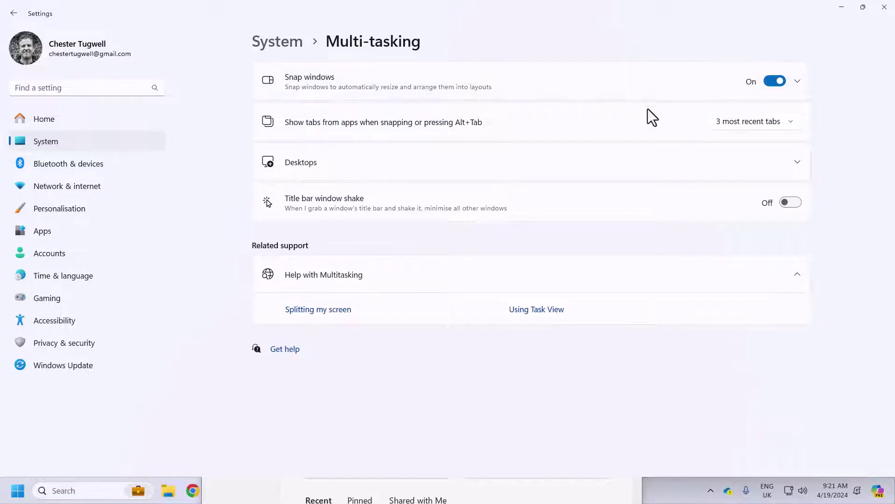
click(774, 82)
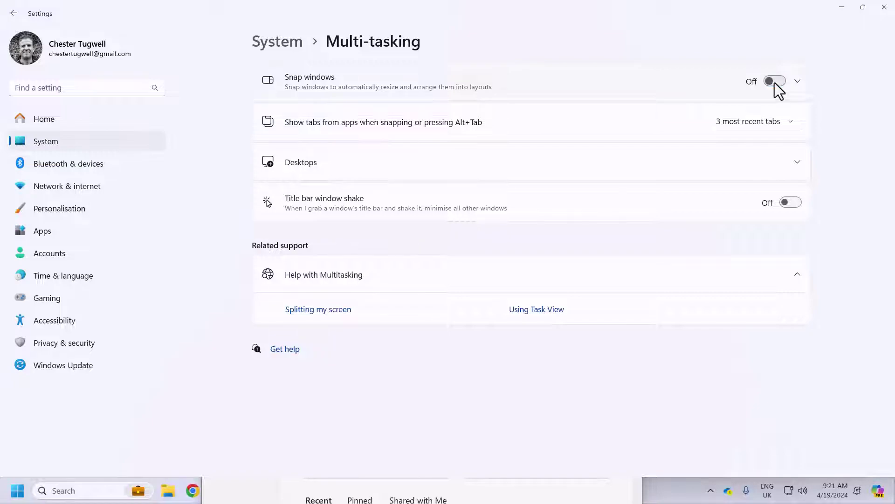